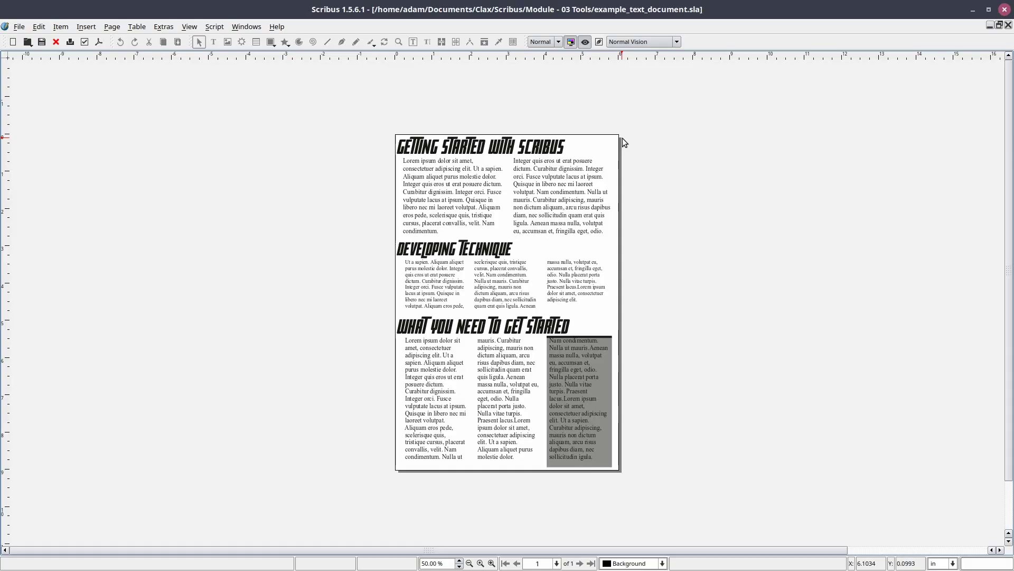
# - Turn off preview mode and zoom the page to fit the window height
pyautogui.click(585, 42)
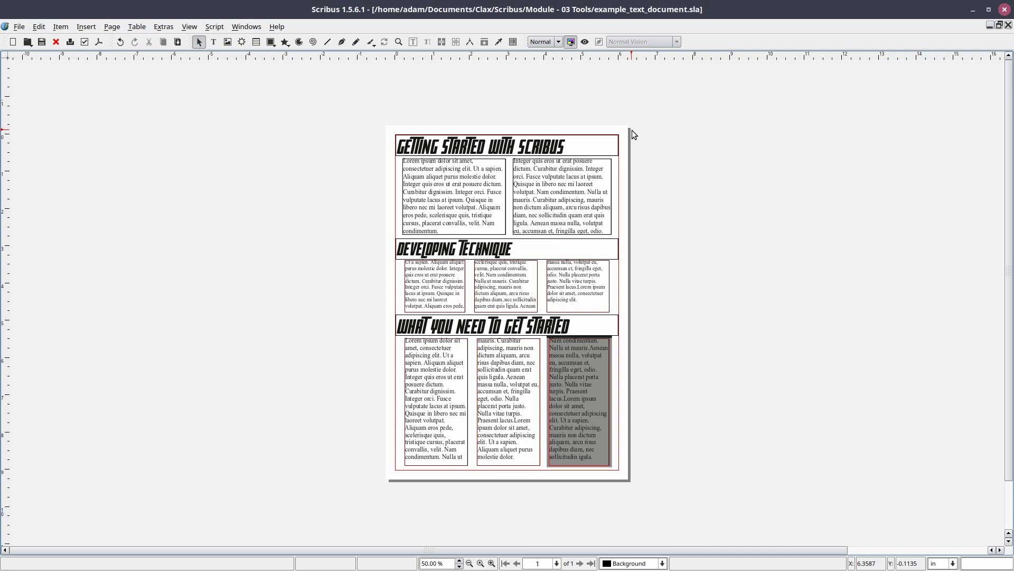
pyautogui.click(196, 31)
pyautogui.moveTo(218, 40)
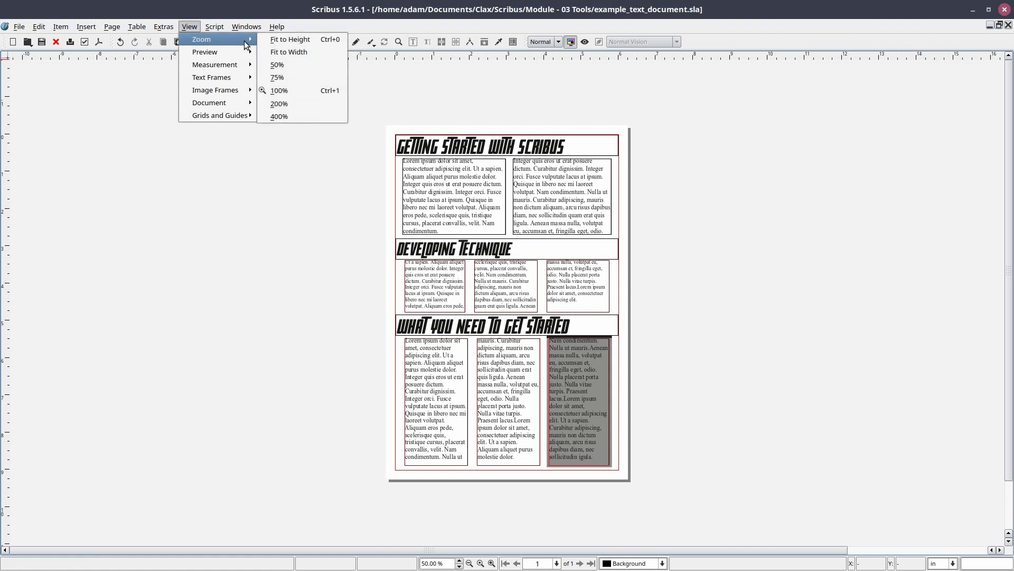
pyautogui.click(299, 37)
# - Zoom the page to fit the window width, and return it to the fit-to-height view
pyautogui.click(196, 29)
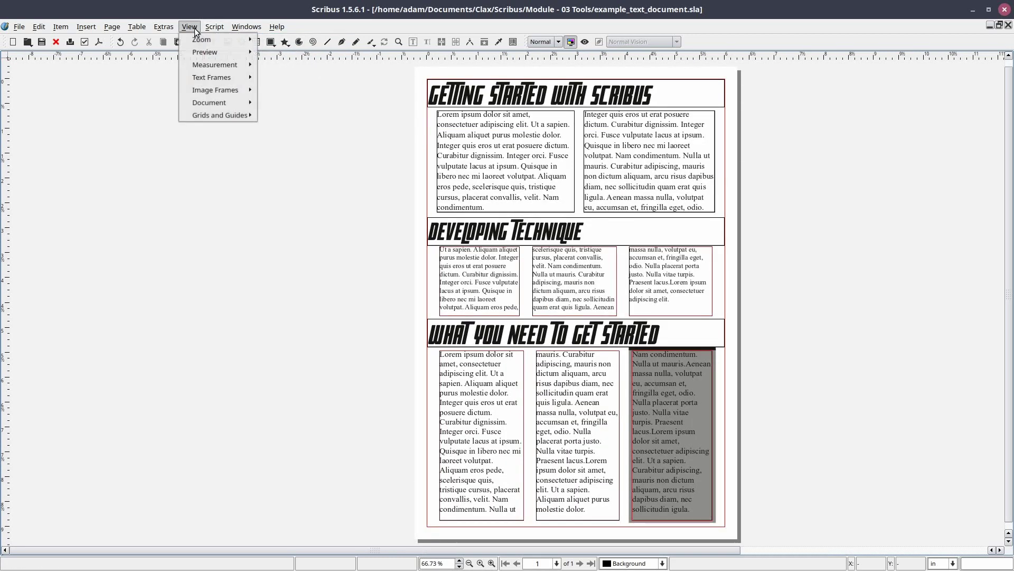
pyautogui.moveTo(202, 39)
pyautogui.click(313, 52)
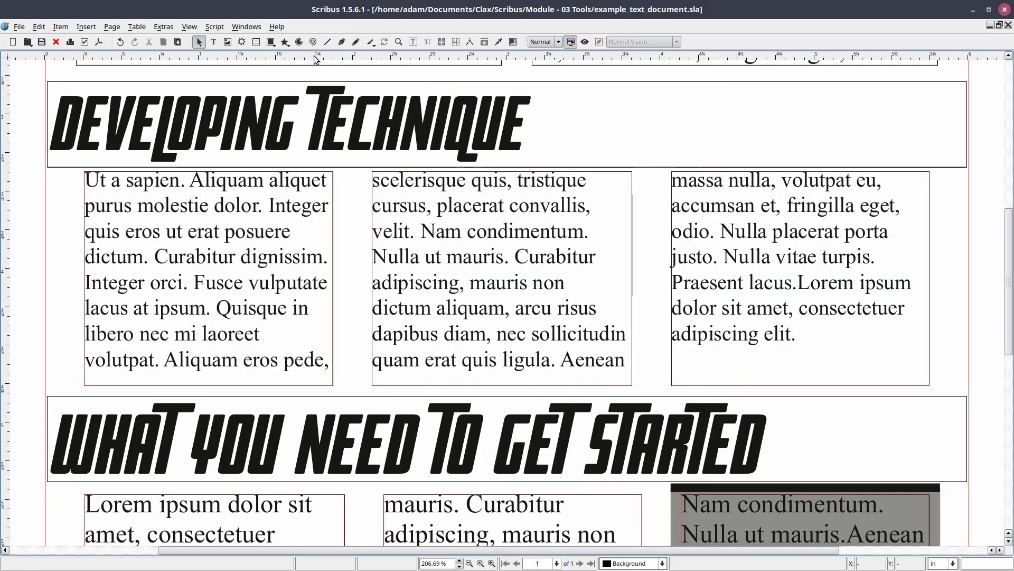
pyautogui.hotkey('ctrl', '0')
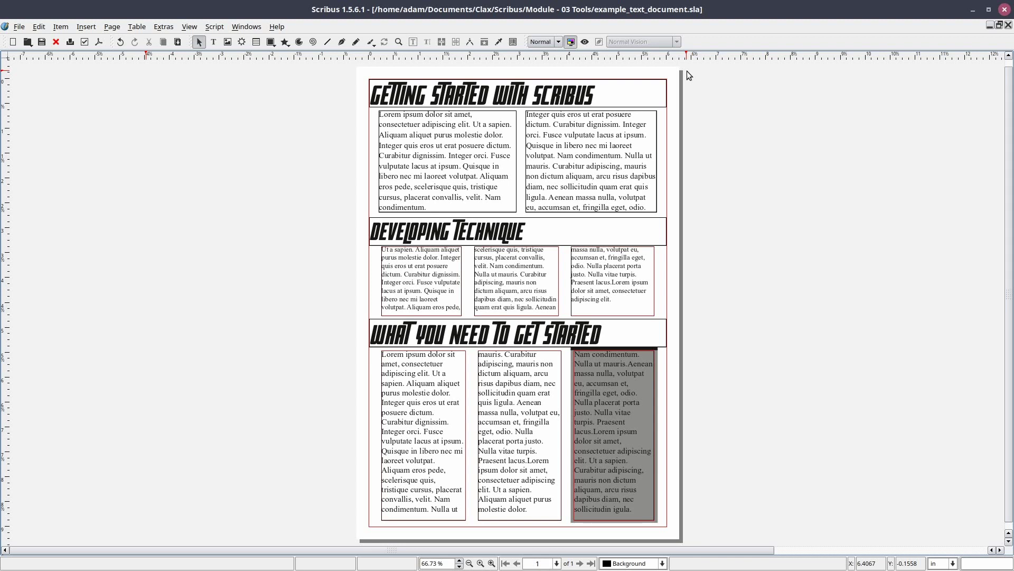
# - Magnify the area around the page's upper-left corner to 166.73% with the Zoom tool
pyautogui.click(398, 46)
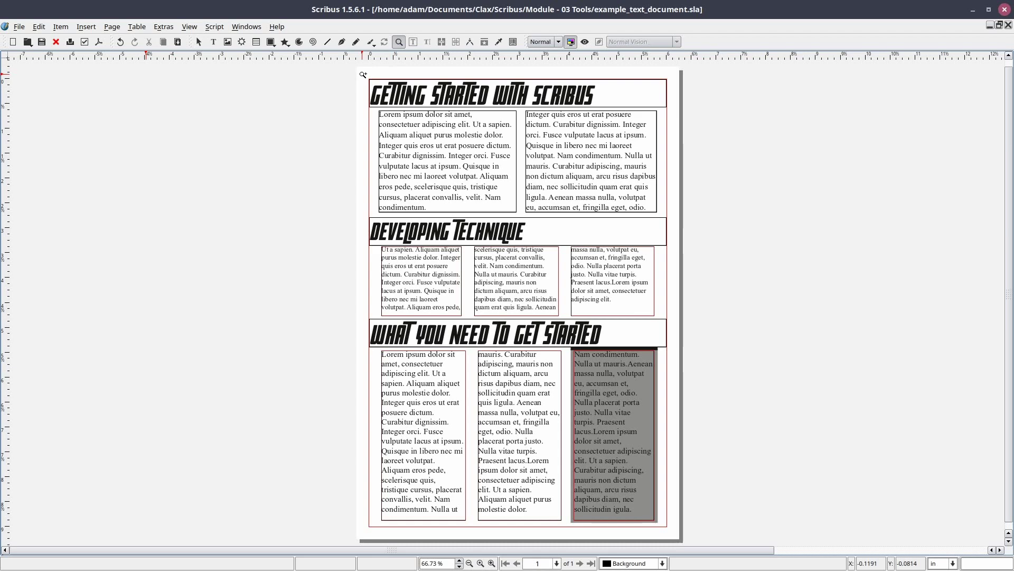
pyautogui.click(363, 75)
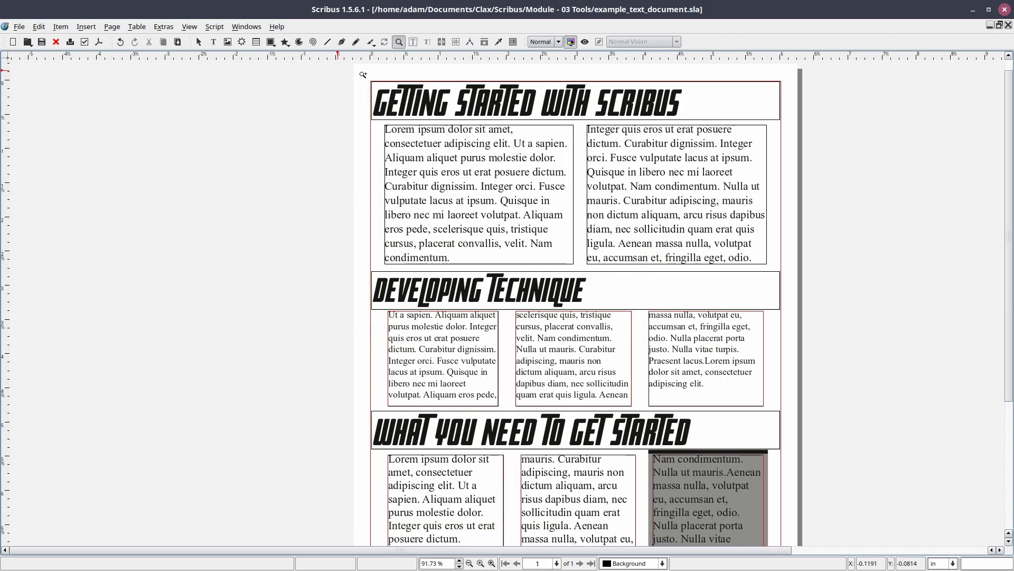
pyautogui.click(363, 75)
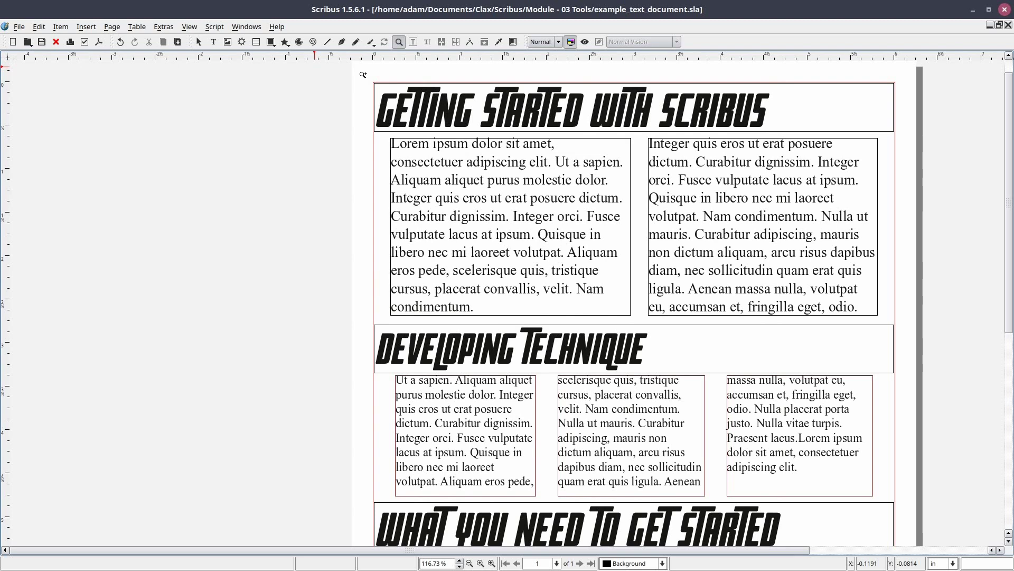
pyautogui.click(363, 74)
pyautogui.click(363, 75)
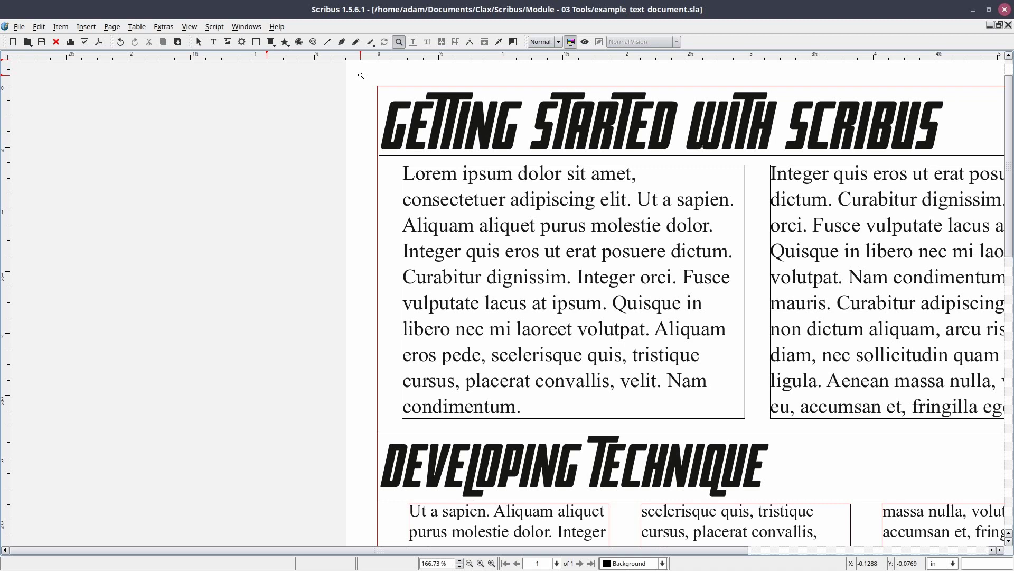
# - Zoom back out to 66.73% around the page's upper-left corner with the Zoom tool and leave the tool
pyautogui.rightClick(362, 76)
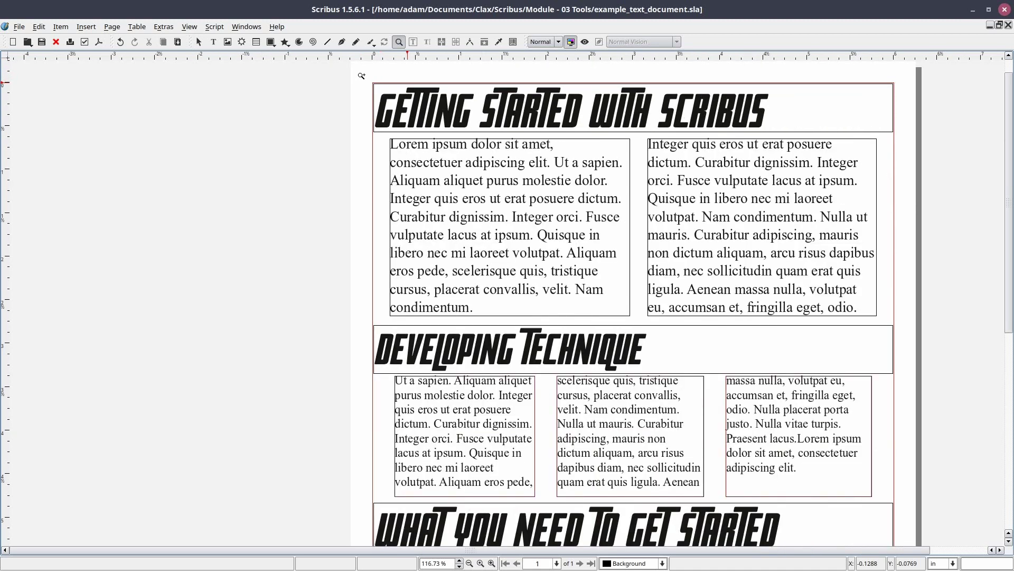
pyautogui.rightClick(362, 76)
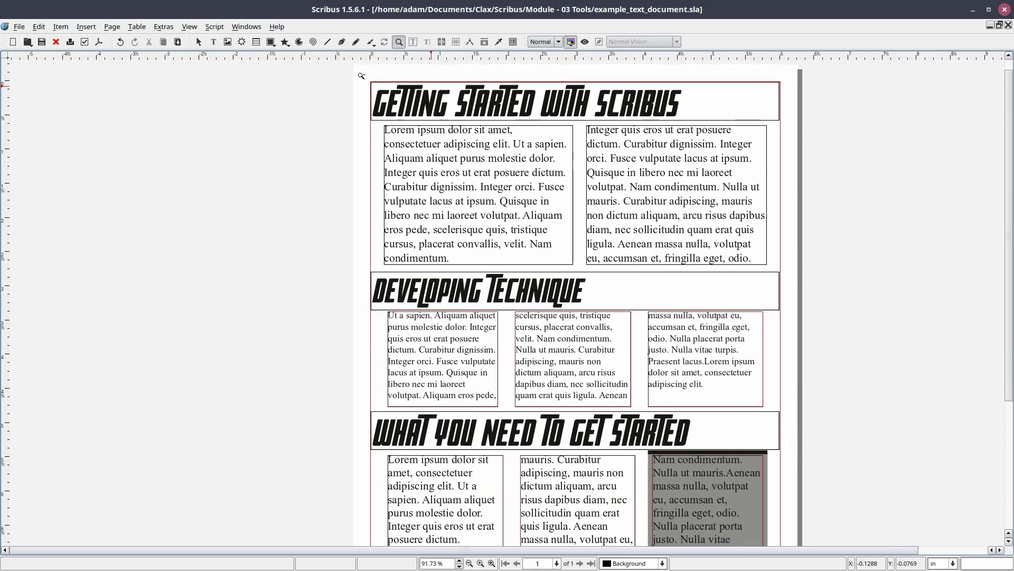
pyautogui.rightClick(361, 75)
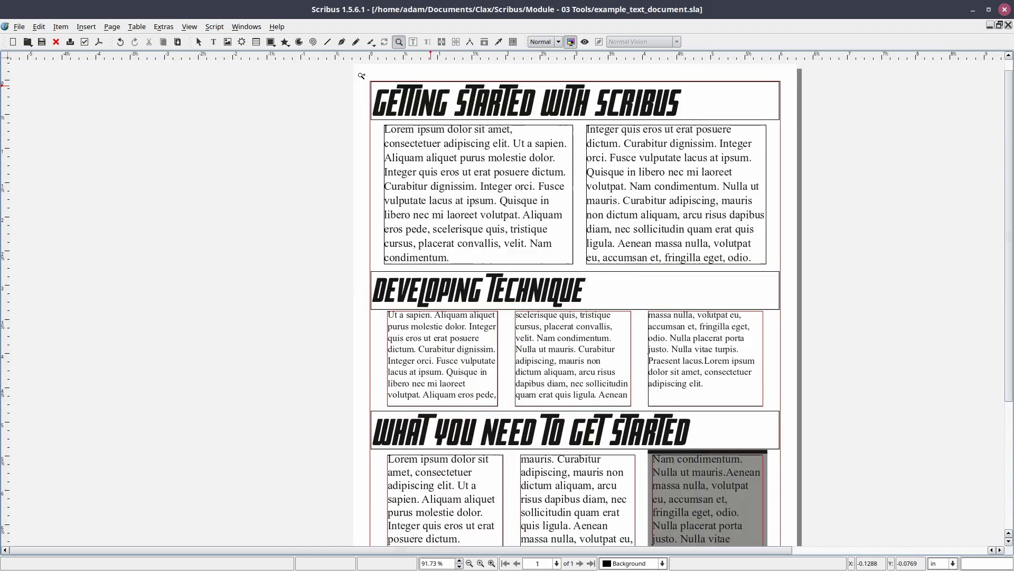
pyautogui.doubleClick(362, 75)
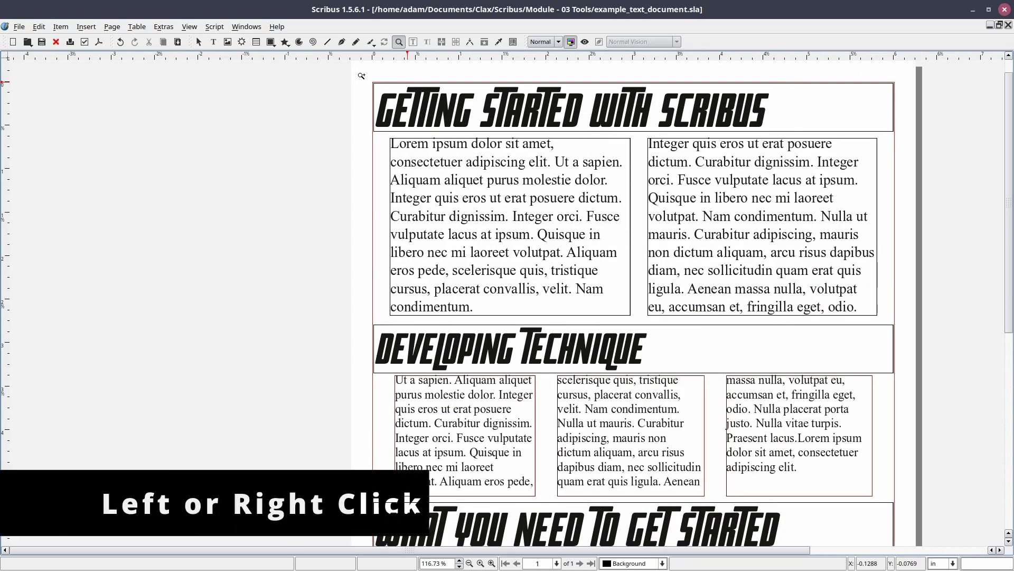
pyautogui.rightClick(361, 76)
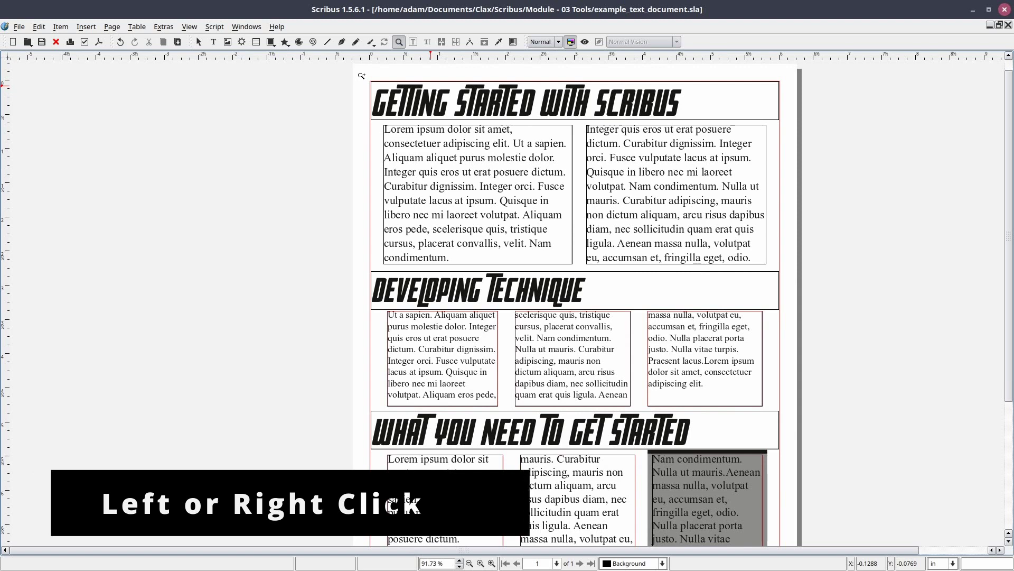
pyautogui.rightClick(362, 76)
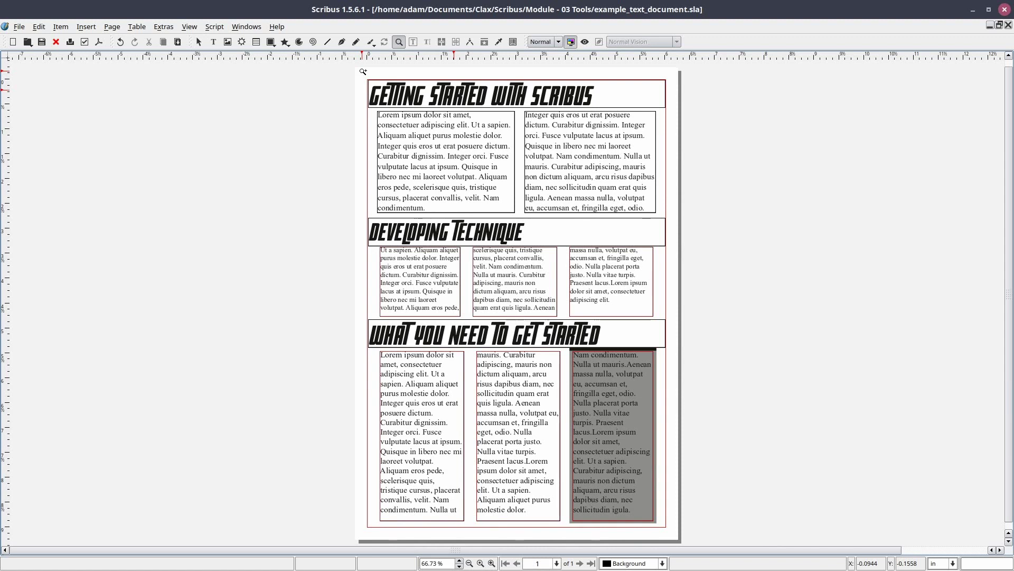
pyautogui.press('Escape')
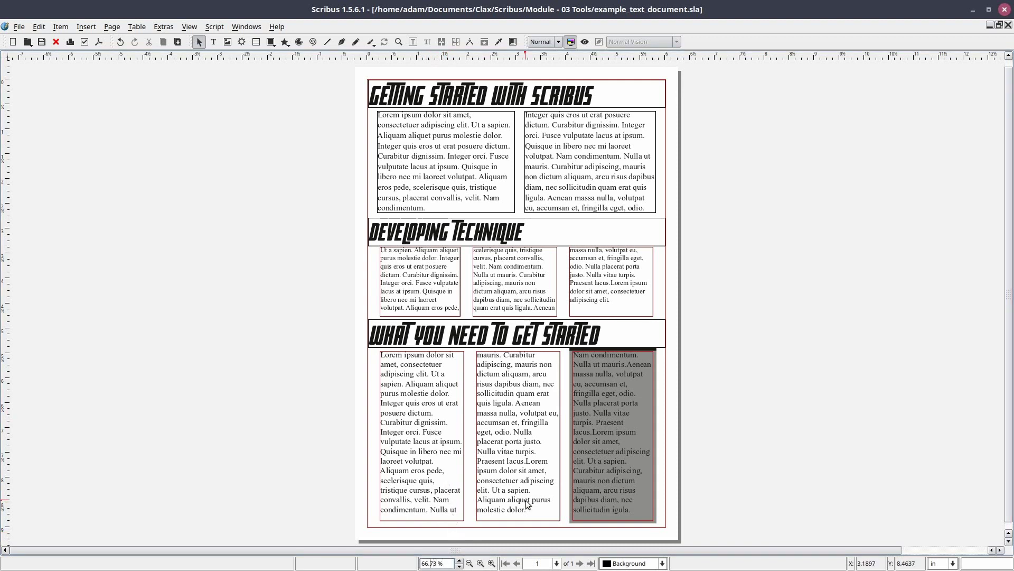
# - Set the document's zoom level to exactly 100%
pyautogui.press('BackSpace')
pyautogui.press('BackSpace')
pyautogui.press('Delete')
pyautogui.press('Delete')
pyautogui.press('Delete')
pyautogui.press('Delete')
pyautogui.press('Delete')
pyautogui.write('100')
pyautogui.press('Return')
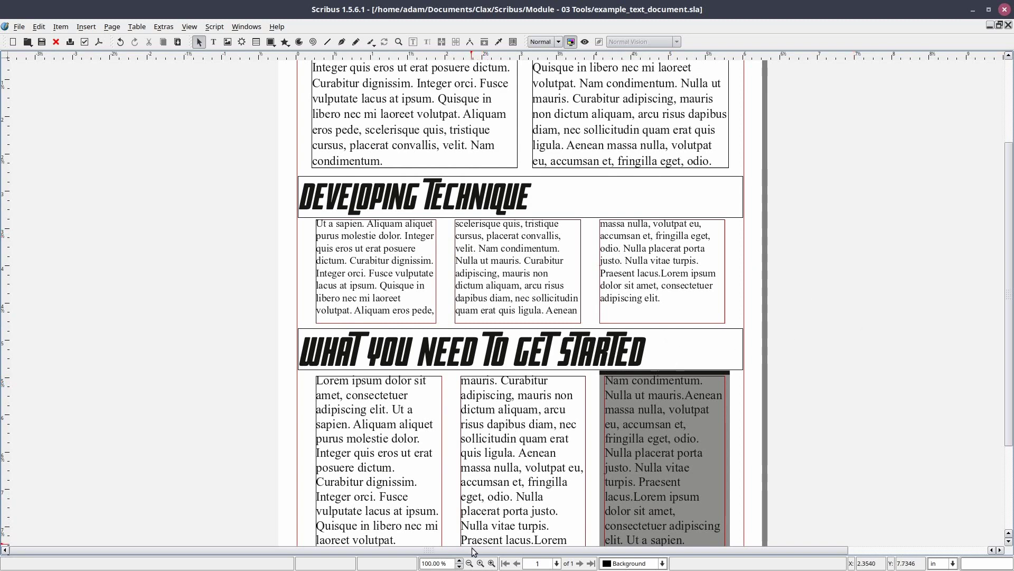
# - Zoom the page out to 50%, back in to 100%, and out again to 50%
pyautogui.scroll(-1, 471, 563)
pyautogui.scroll(-1, 470, 563)
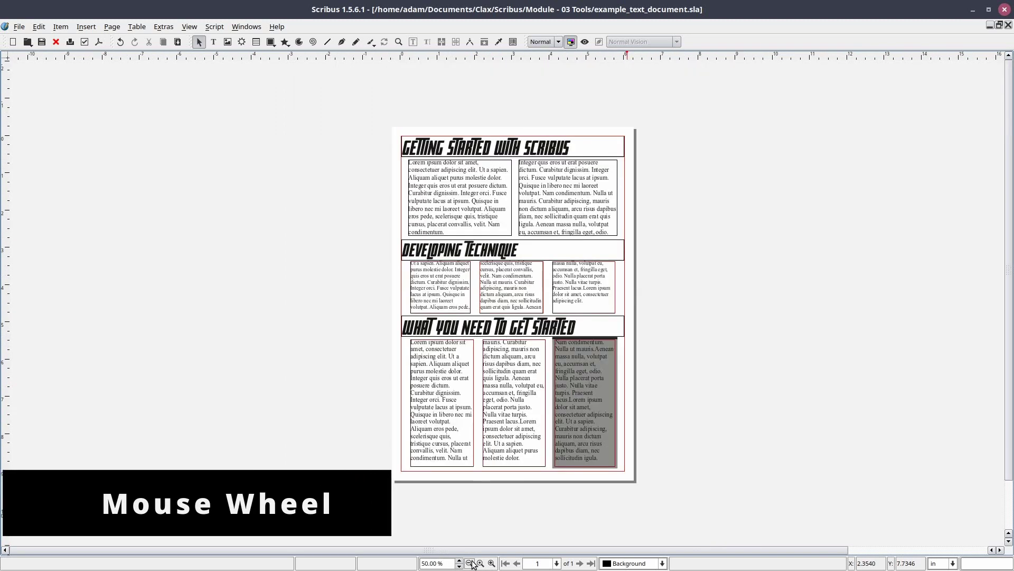
pyautogui.scroll(2, 481, 563)
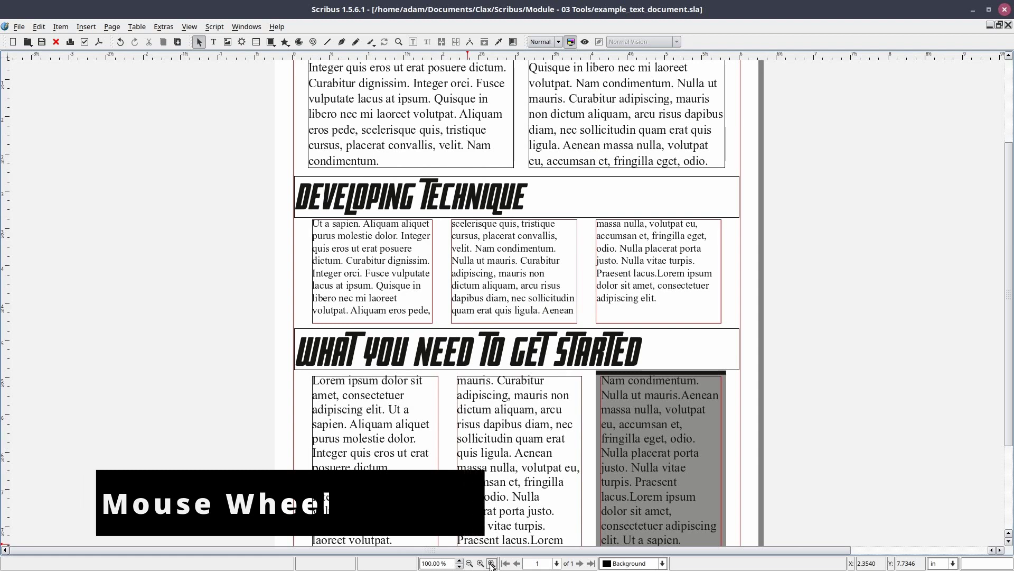
pyautogui.click(469, 563)
pyautogui.click(469, 563)
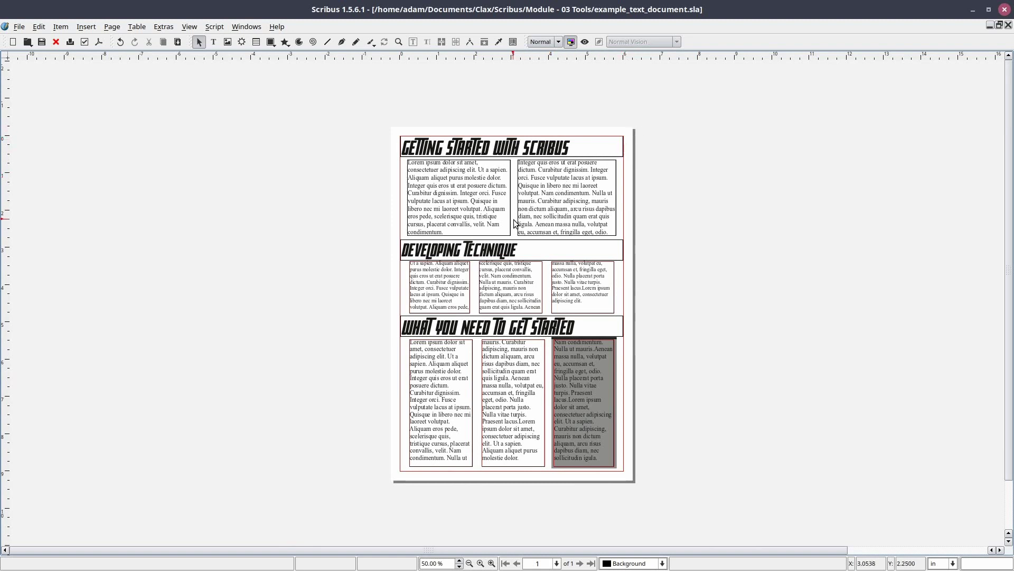
# - Zoom in to 200% on the gap between the two columns of the first section, and back out to 50%
pyautogui.scroll(3, 514, 222)
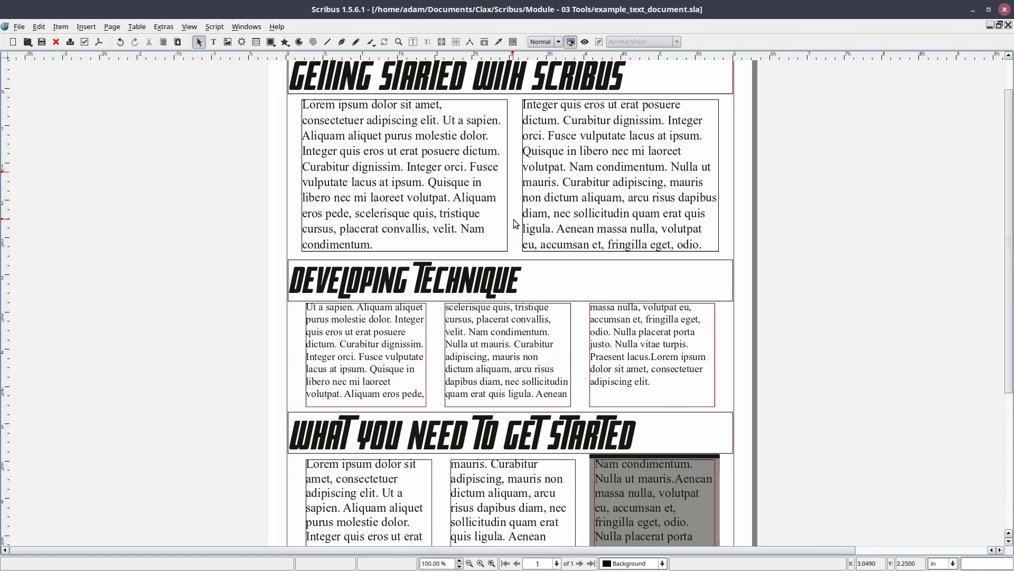
pyautogui.scroll(2, 514, 220)
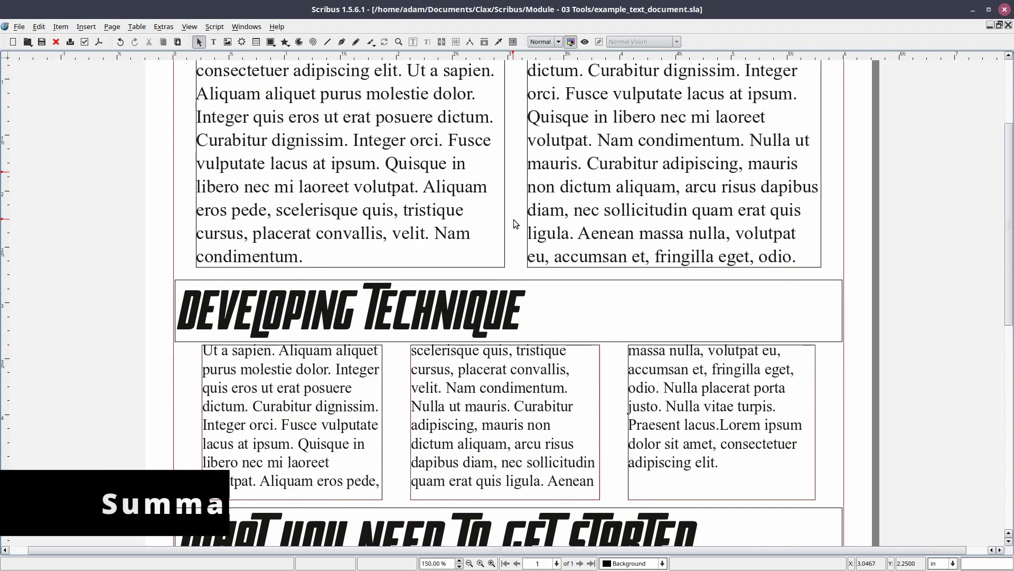
pyautogui.scroll(1, 514, 219)
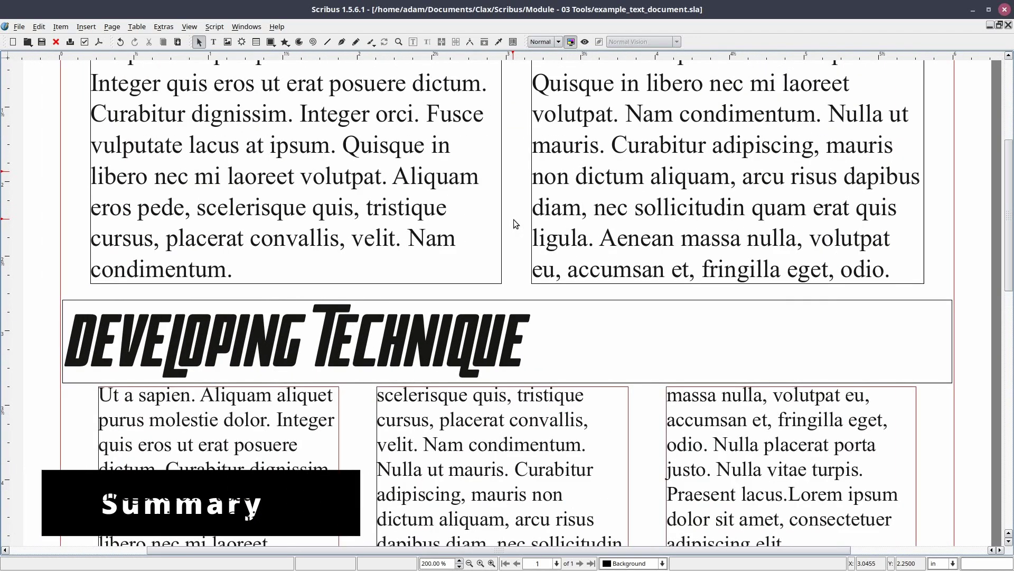
pyautogui.scroll(-1, 513, 220)
pyautogui.scroll(-2, 513, 220)
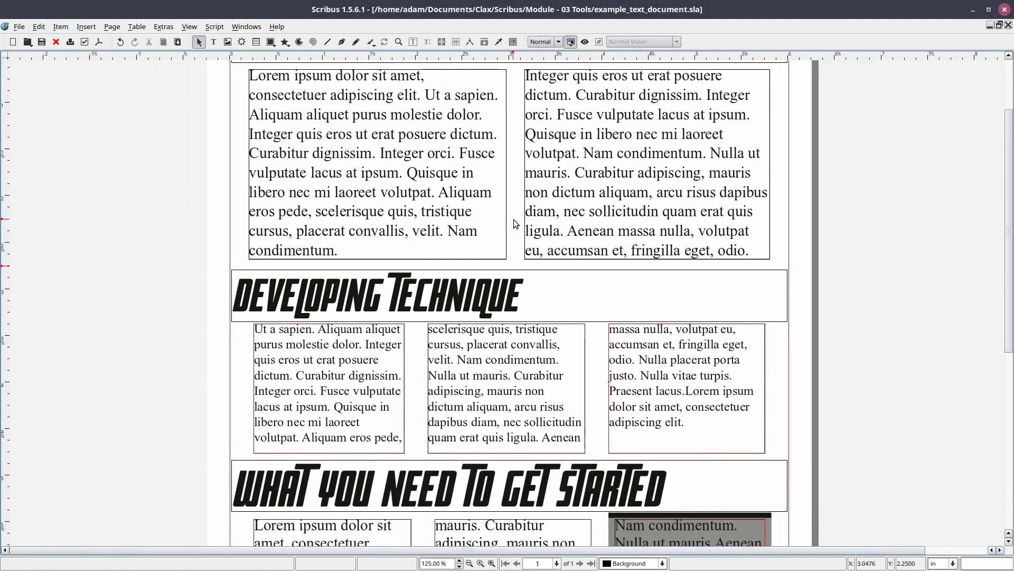
pyautogui.scroll(-2, 513, 220)
pyautogui.scroll(-1, 513, 220)
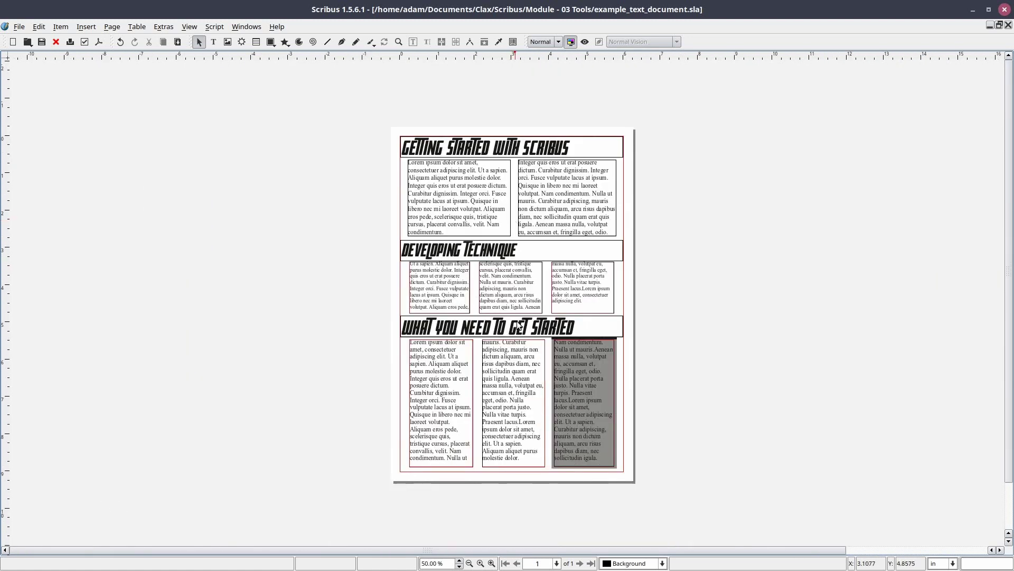
# - Zoom in to 200% on the grey-shaded column of the last section, and back out to 50%
pyautogui.scroll(2, 607, 457)
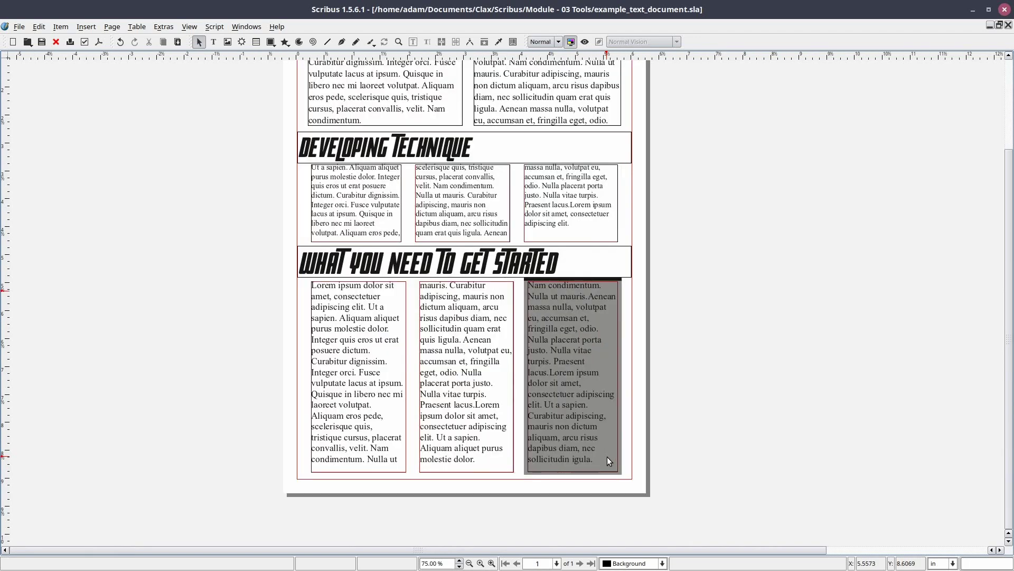
pyautogui.scroll(1, 607, 457)
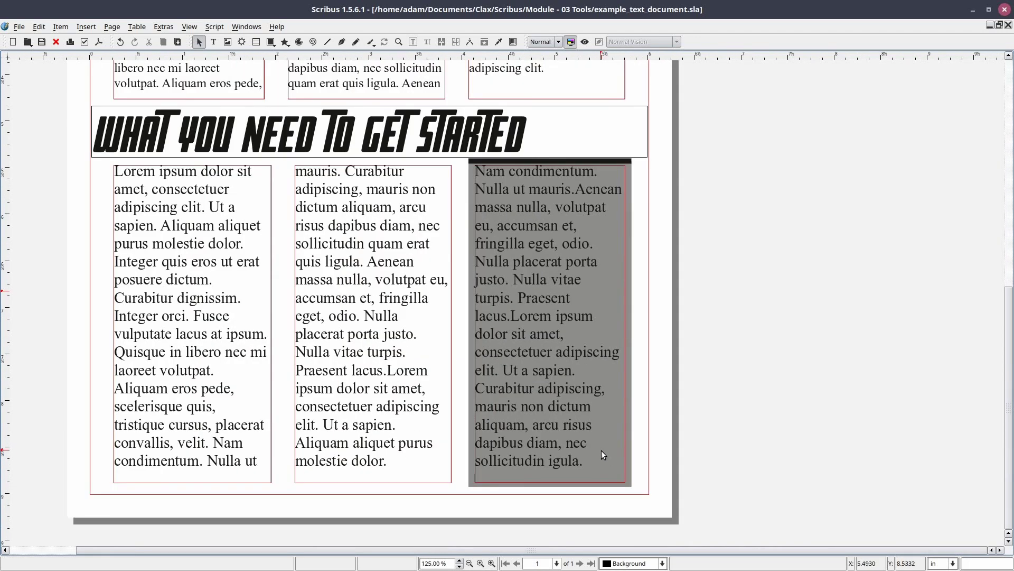
pyautogui.scroll(1, 601, 451)
pyautogui.scroll(2, 601, 450)
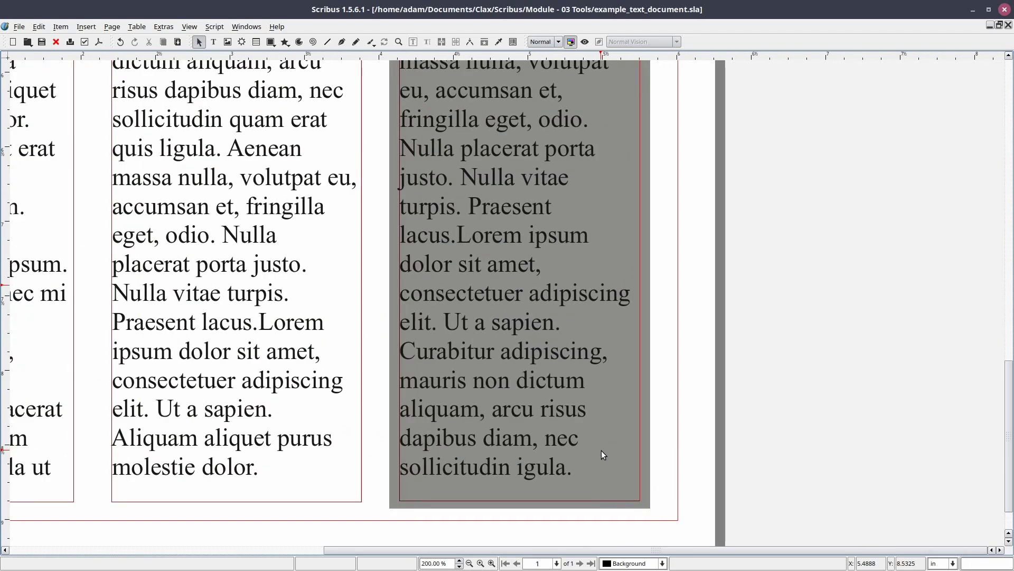
pyautogui.scroll(-3, 602, 450)
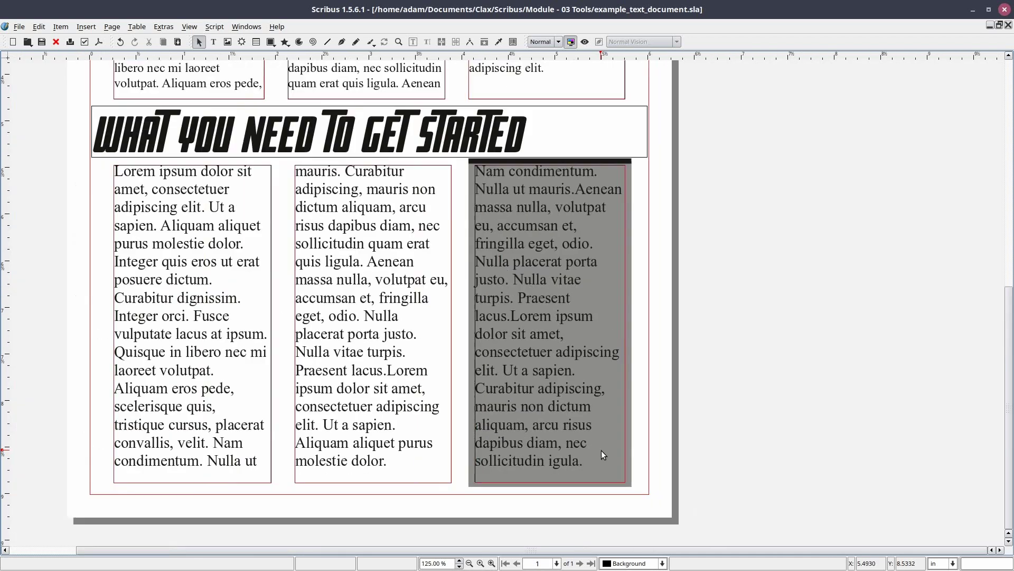
pyautogui.scroll(-3, 544, 368)
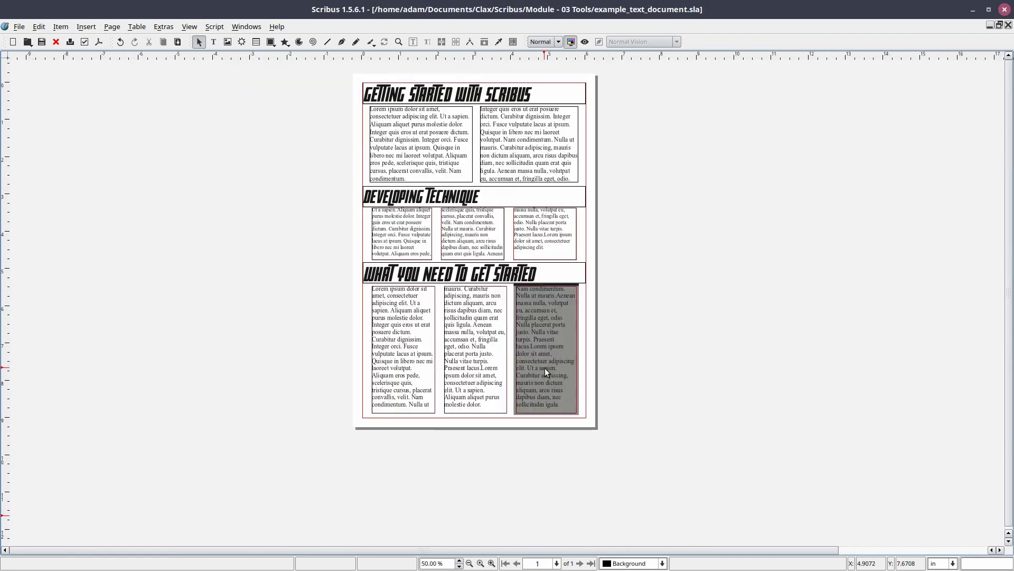
# - Turn on preview mode and zoom in to 175% on the first column under "What You Need to Get Started"
pyautogui.click(585, 42)
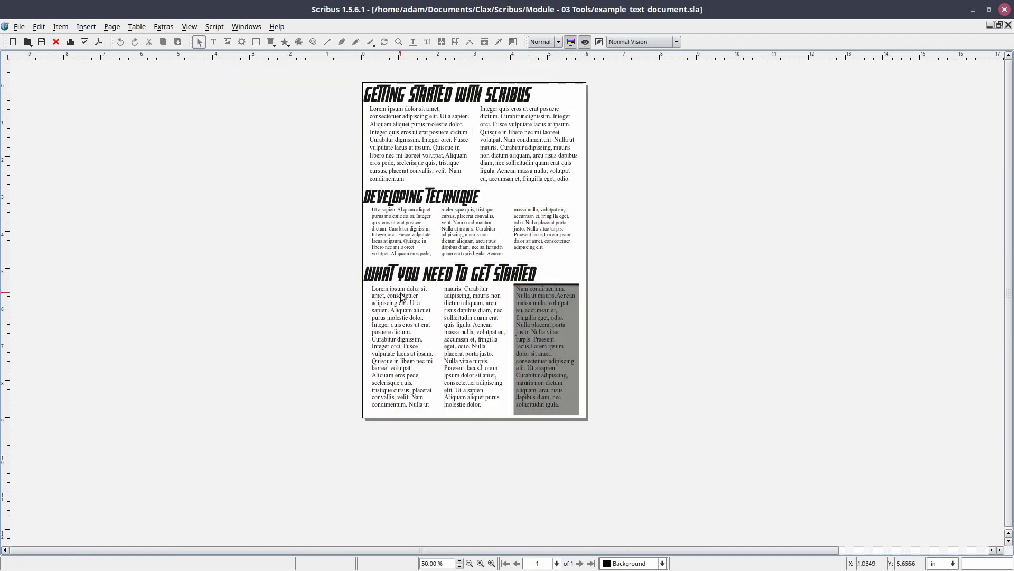
pyautogui.scroll(5, 379, 290)
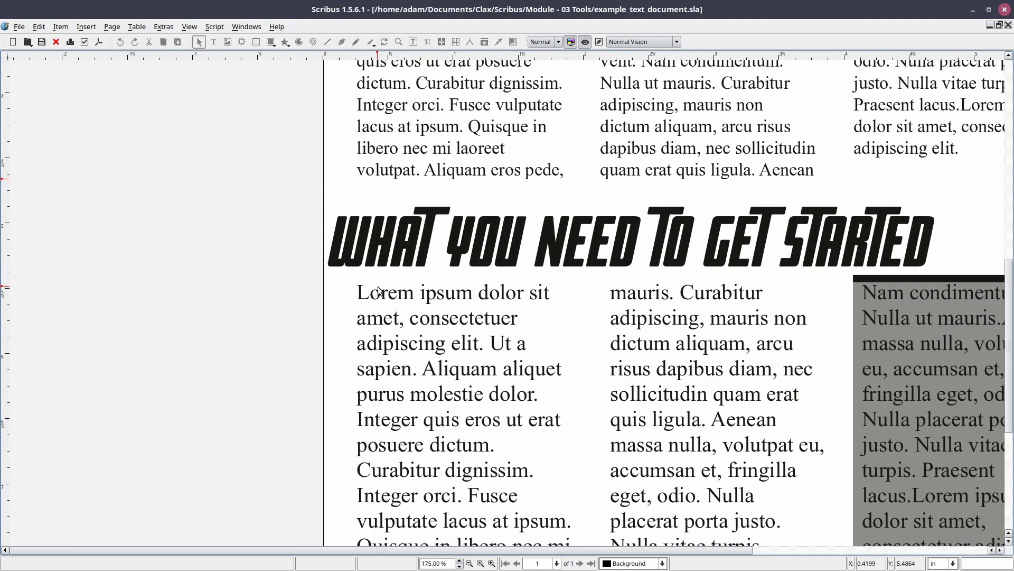